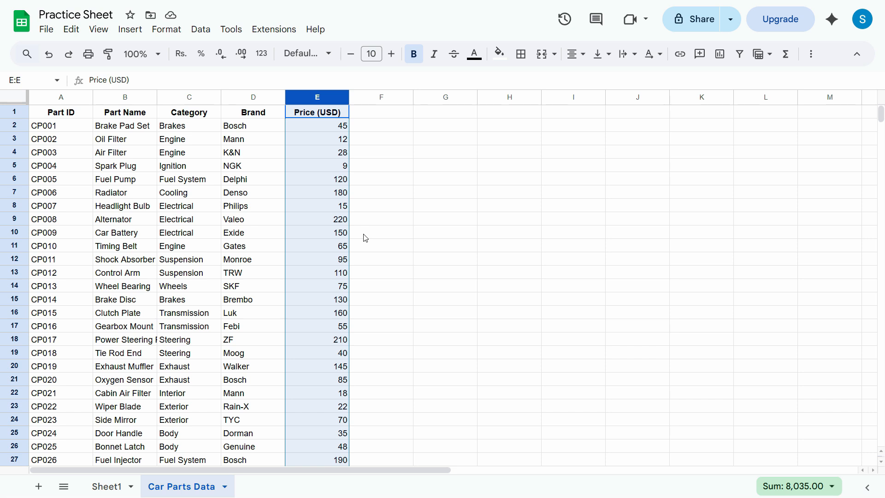
pyautogui.hotkey('ctrl', 'c')
pyautogui.click(223, 174)
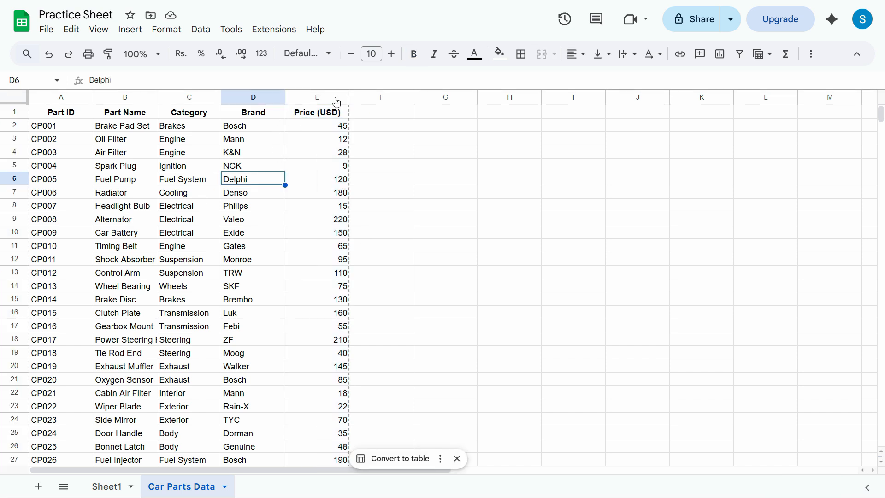
pyautogui.click(320, 98)
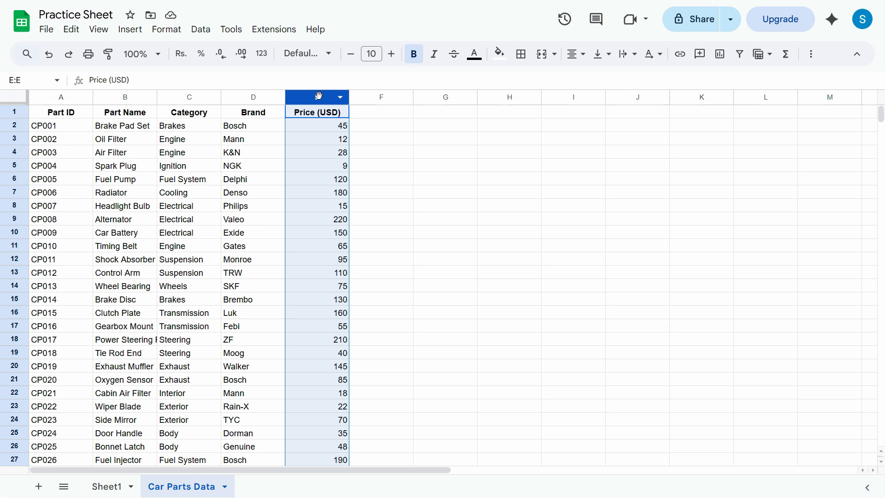
pyautogui.hotkey('ctrl', 'c')
pyautogui.click(322, 128)
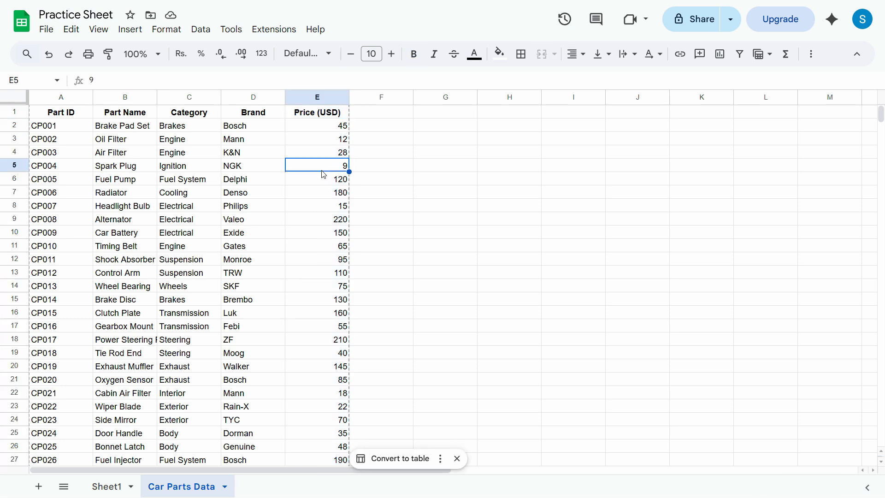
pyautogui.click(232, 127)
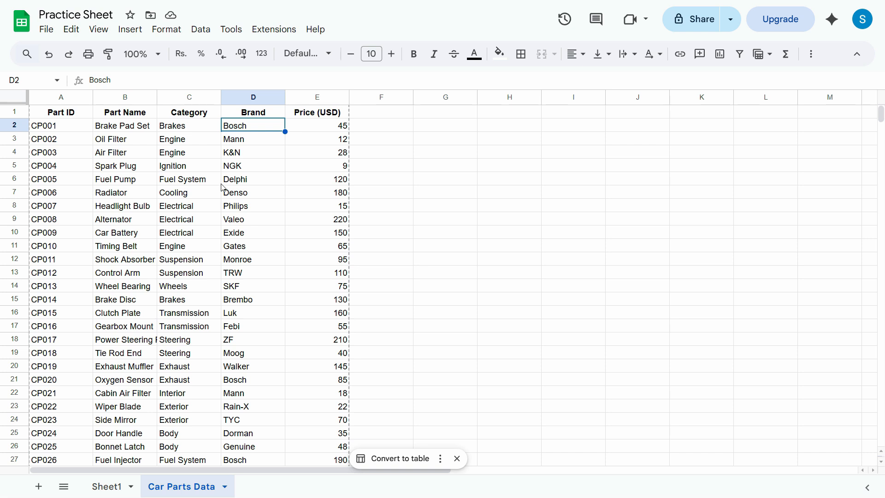
pyautogui.click(329, 126)
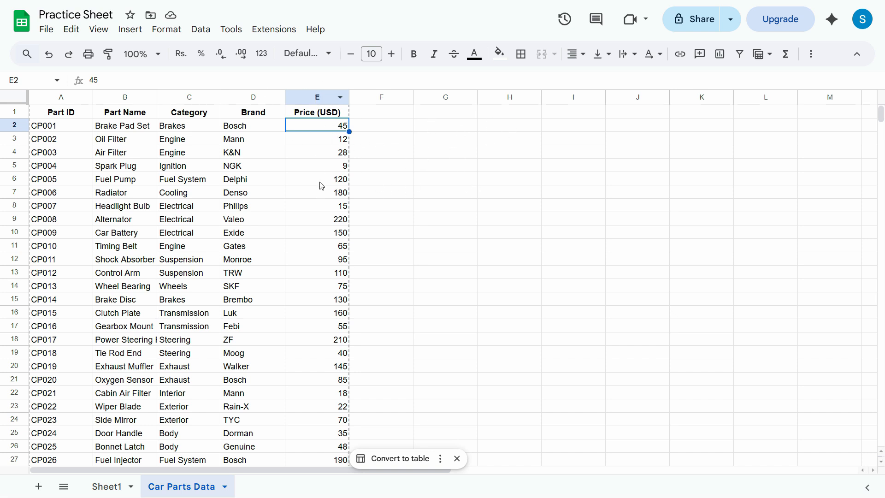
pyautogui.click(303, 142)
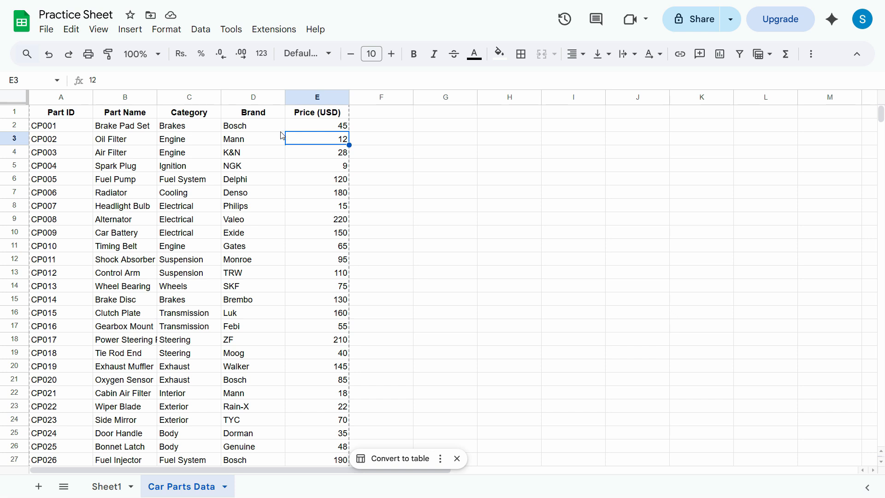
pyautogui.click(336, 129)
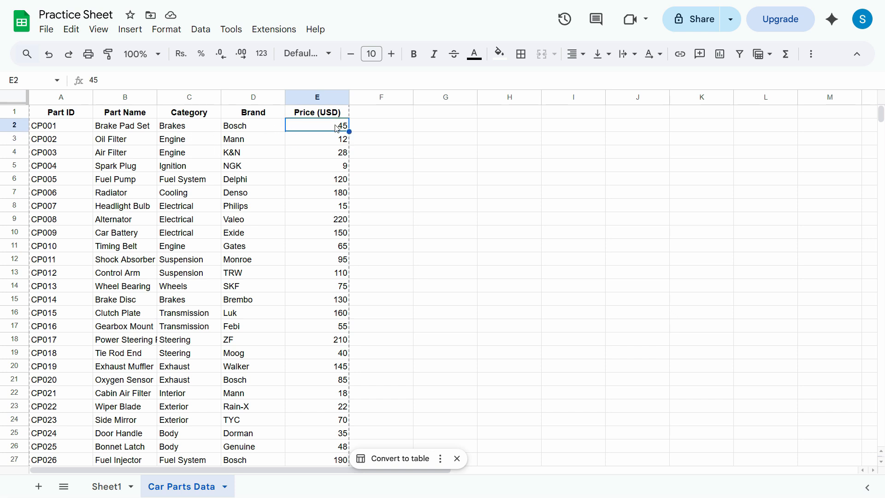
pyautogui.click(64, 272)
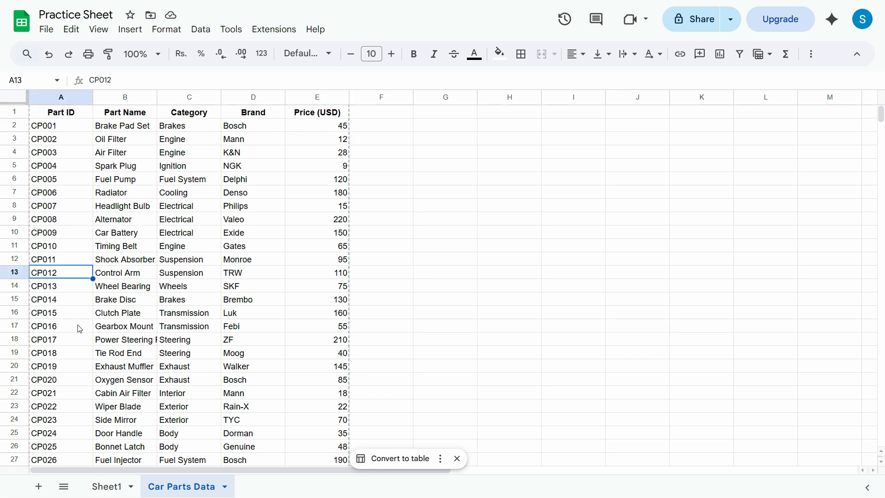
pyautogui.click(73, 128)
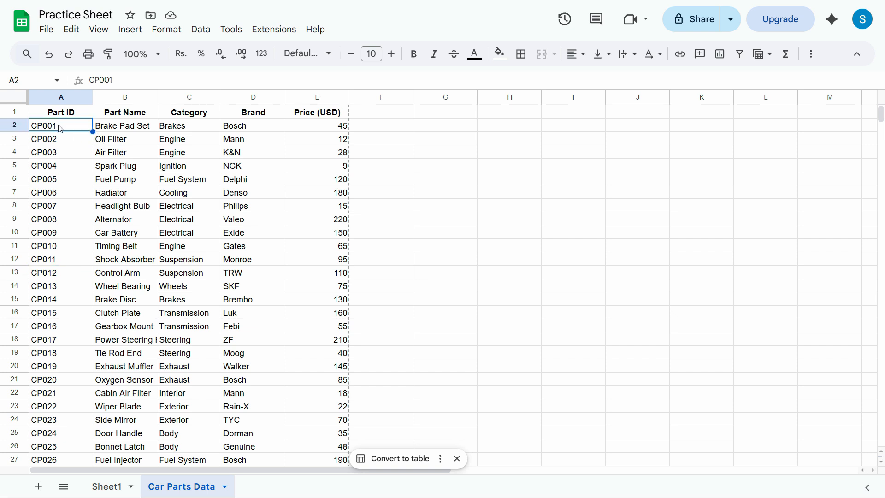
pyautogui.click(120, 126)
pyautogui.click(184, 125)
pyautogui.click(245, 128)
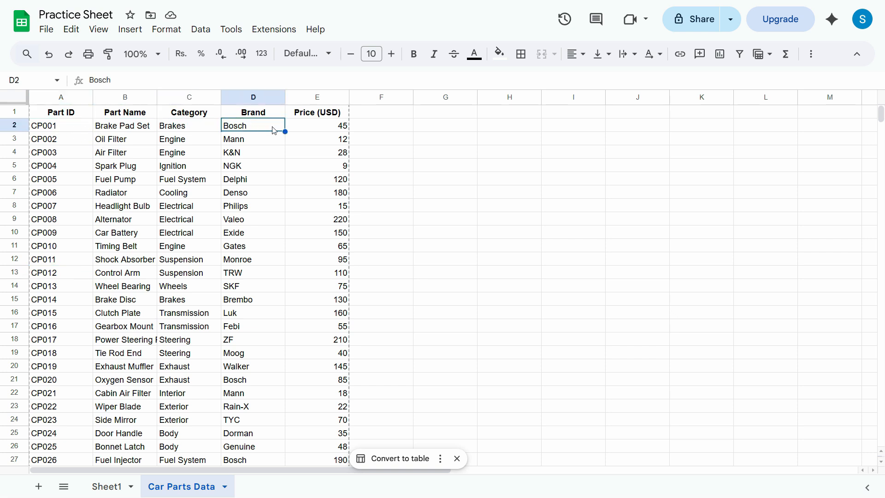
pyautogui.click(326, 126)
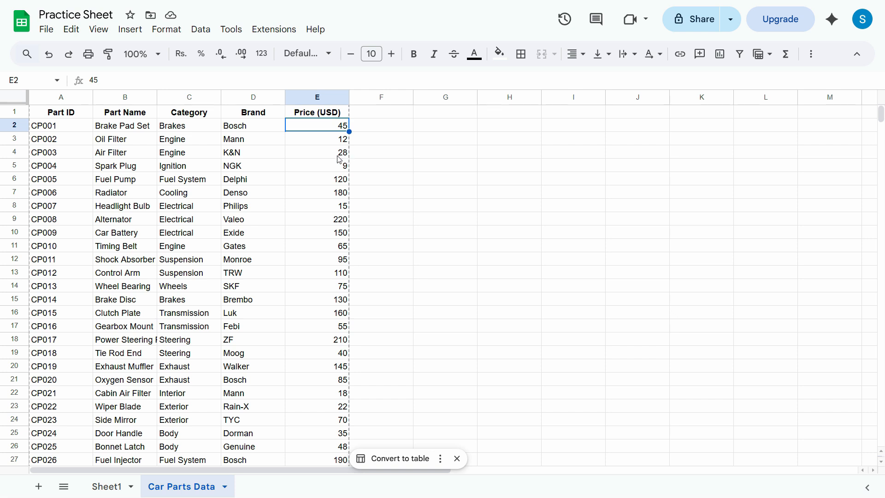
pyautogui.click(336, 141)
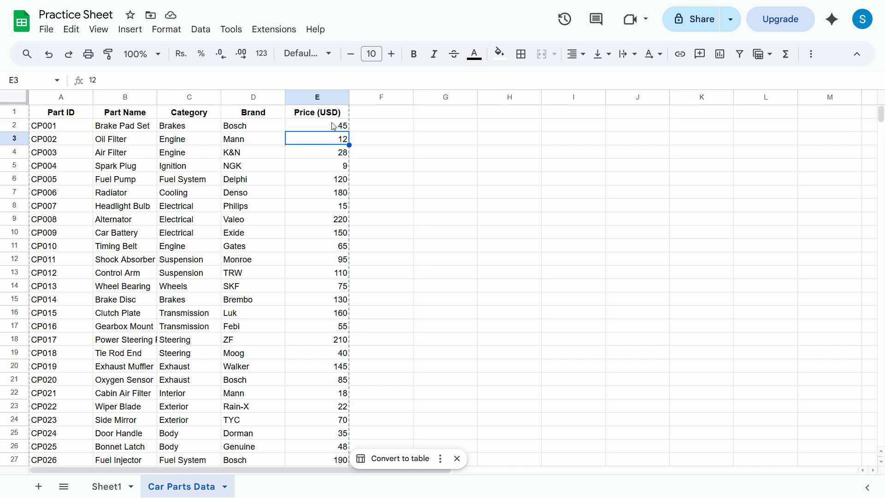
# Start a protected range on the Price (USD) column E of Car Parts Data with the description Protected_price_Range
pyautogui.click(320, 99)
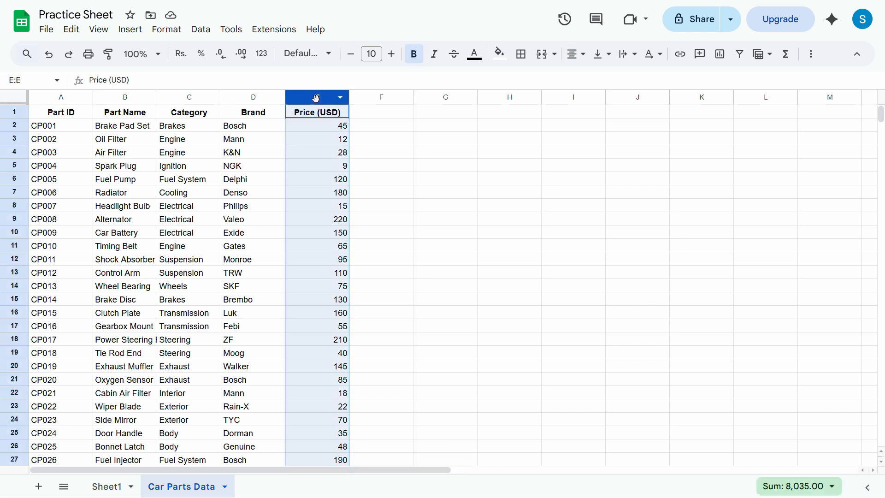
pyautogui.rightClick(318, 97)
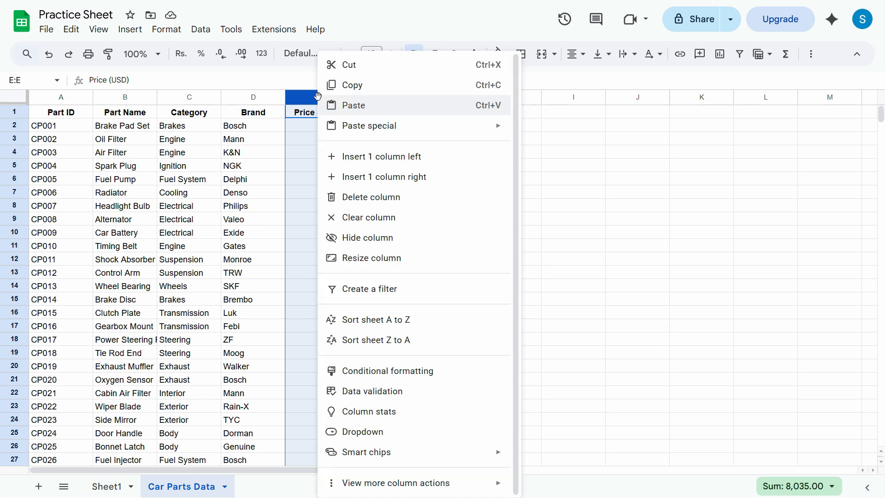
pyautogui.moveTo(457, 488)
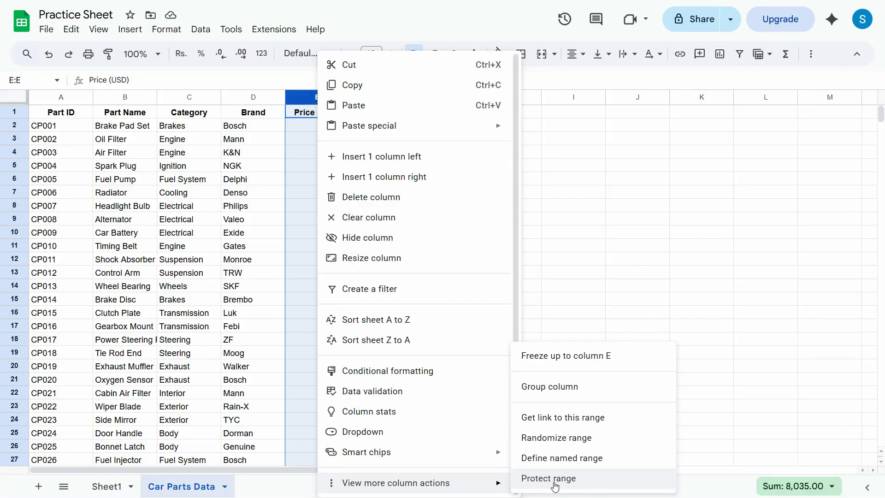
pyautogui.click(554, 486)
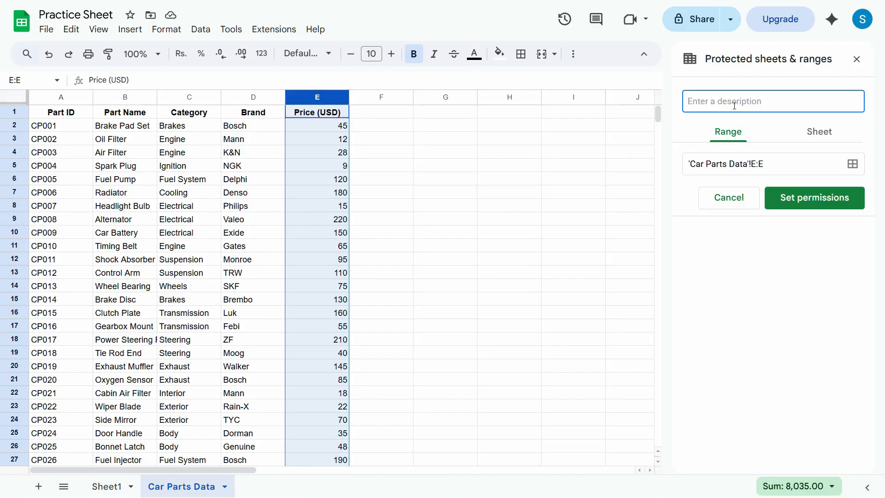
pyautogui.write('Protected_price_Range')
pyautogui.click(727, 131)
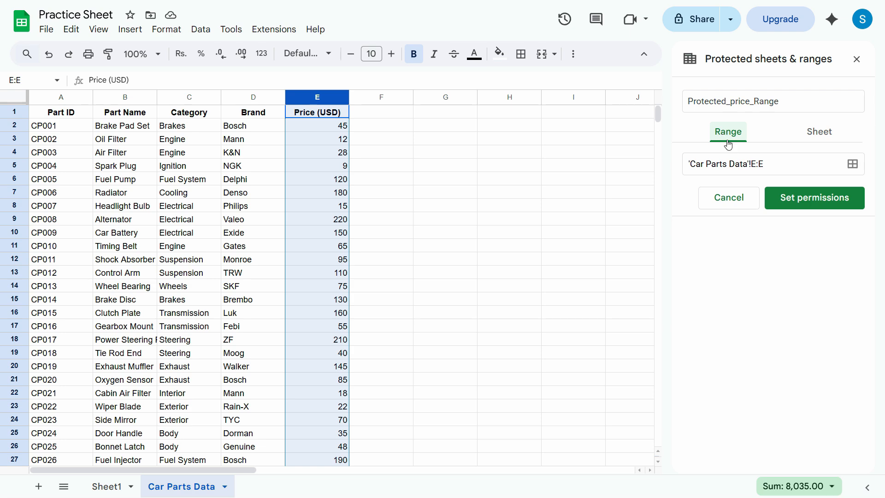
# Restrict who can edit the protected price range, checking the Custom option and settling on Only you
pyautogui.click(814, 200)
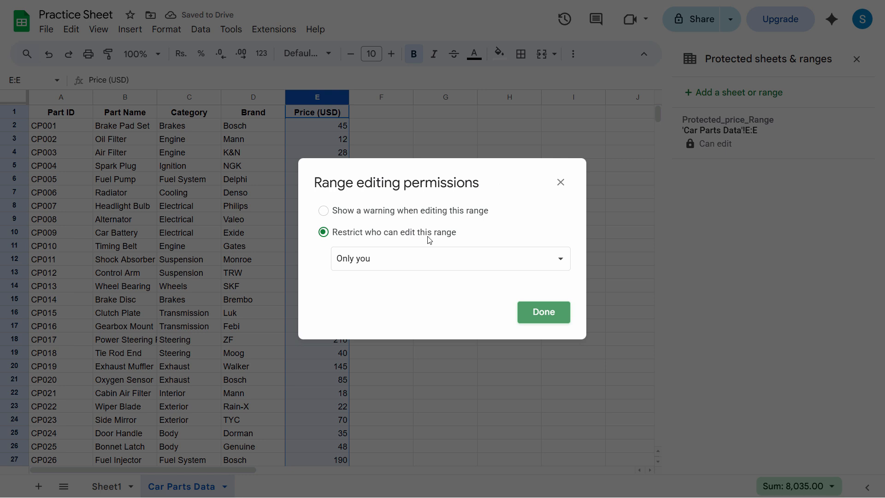
pyautogui.click(433, 265)
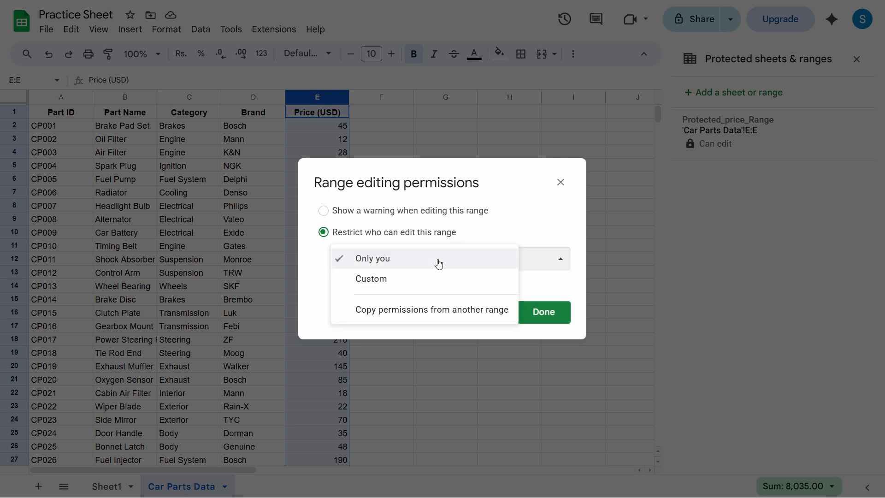
pyautogui.click(377, 280)
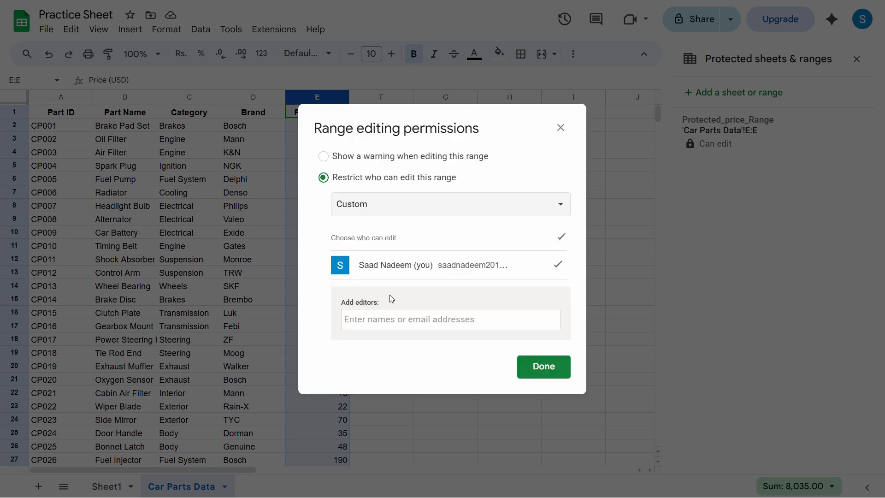
pyautogui.click(401, 216)
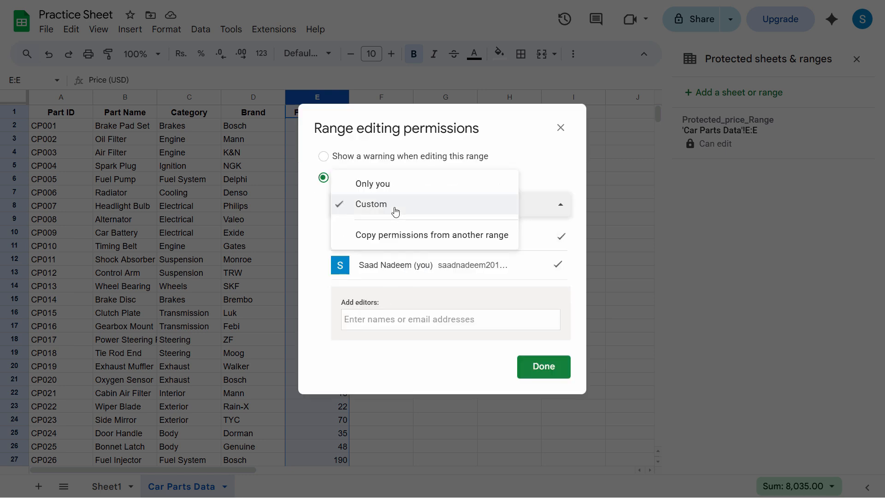
pyautogui.click(365, 182)
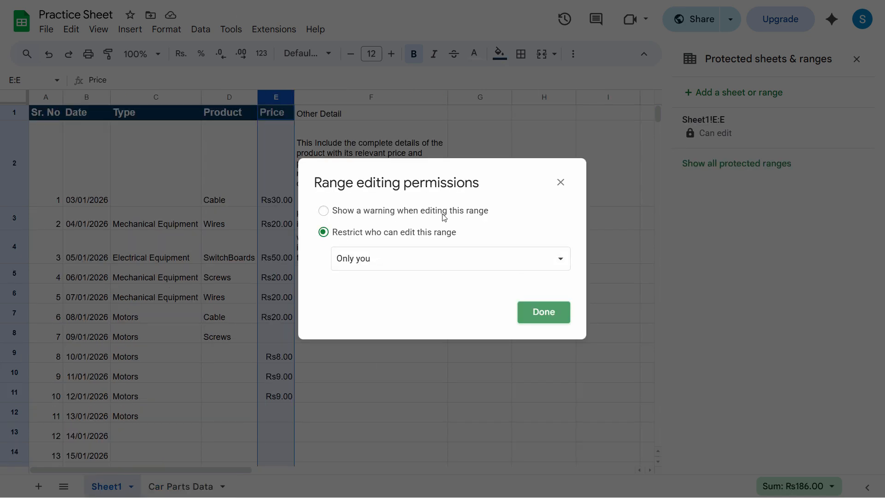
# Set the editing permissions of Sheet1's protected Price column E to show a warning when editing the range
pyautogui.click(405, 211)
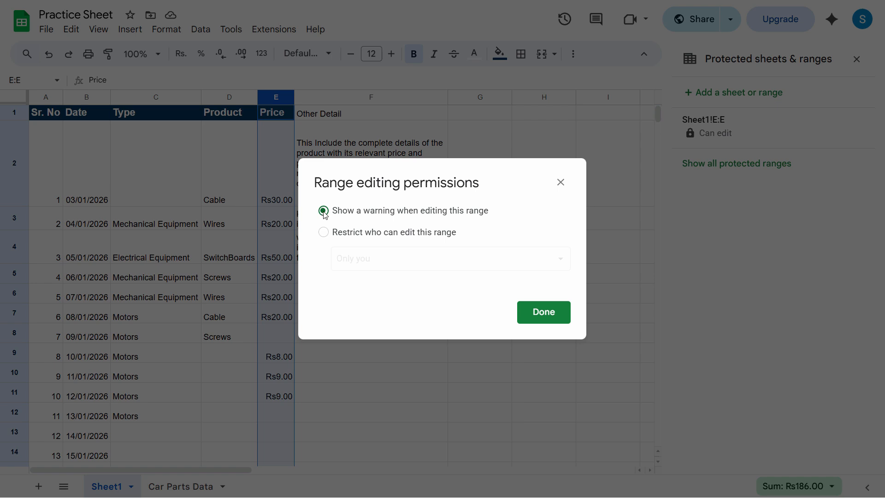
pyautogui.click(543, 313)
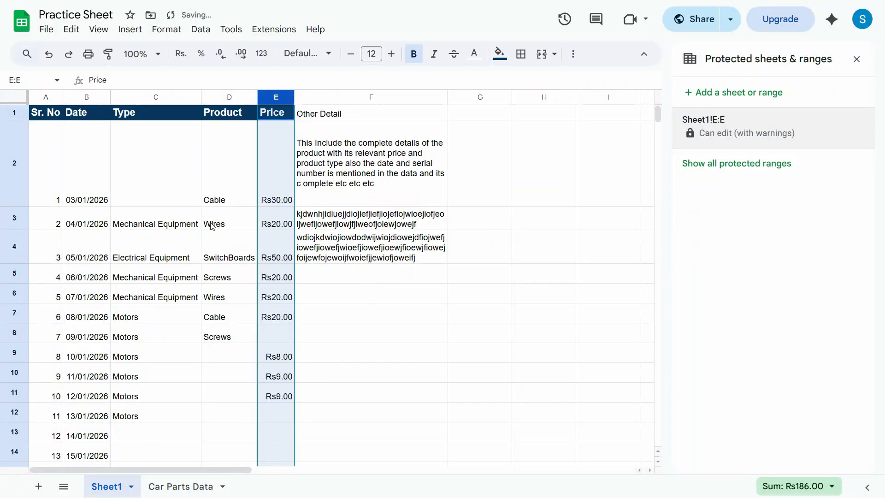
# Try to change the protected price in cell E3 to 30, and cancel the edit
pyautogui.click(212, 225)
pyautogui.click(275, 227)
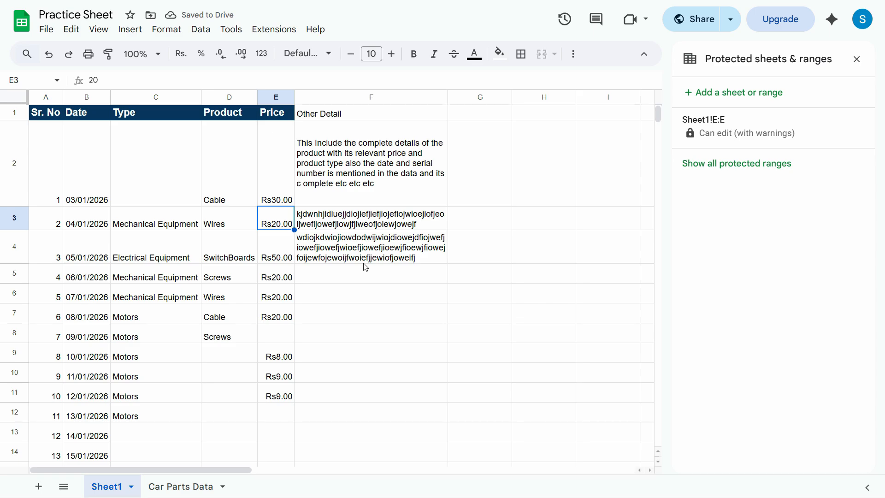
pyautogui.write('30')
pyautogui.press('Return')
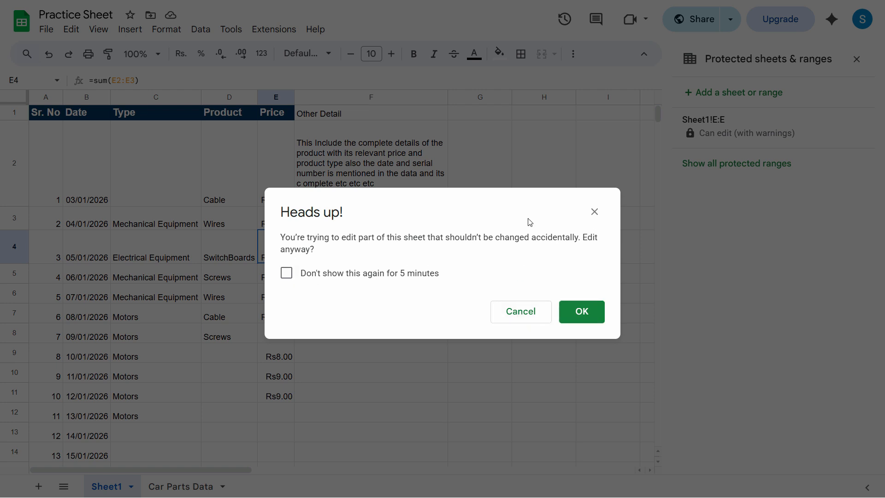
pyautogui.click(519, 318)
pyautogui.click(318, 302)
pyautogui.click(271, 239)
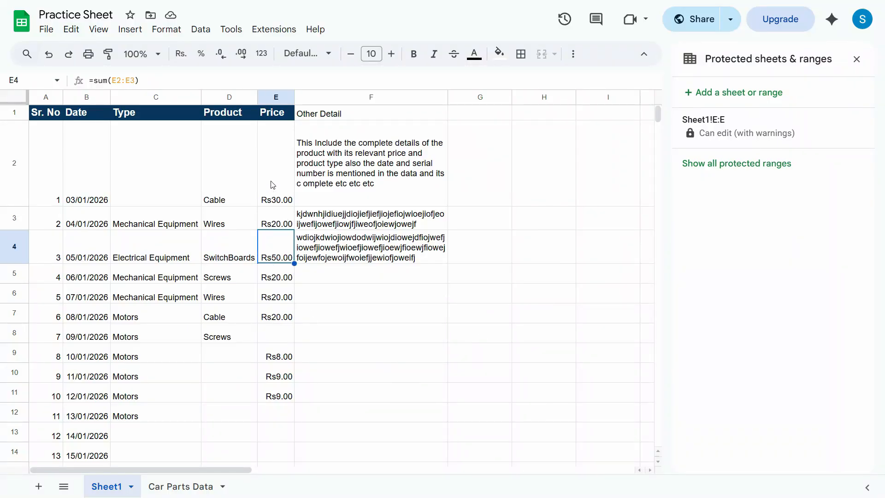
pyautogui.click(273, 184)
pyautogui.click(284, 240)
# Change the product in cell D3, outside the protected column, to Cable
pyautogui.click(230, 224)
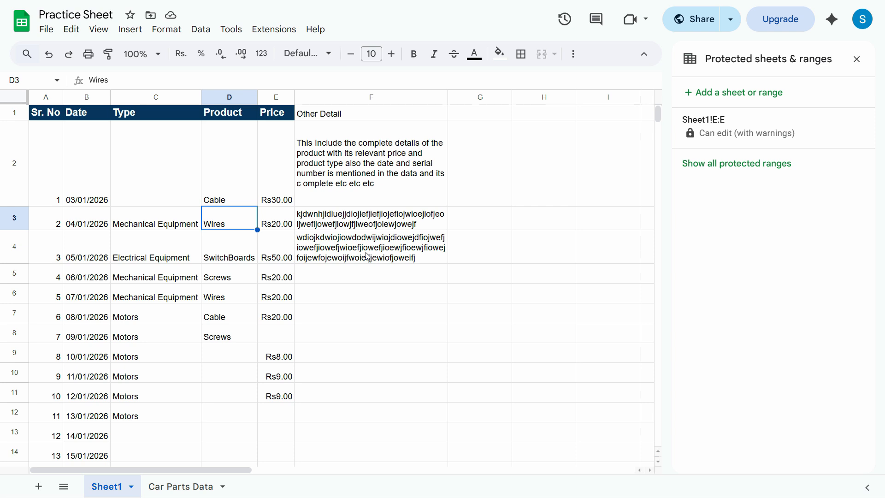
pyautogui.write('C')
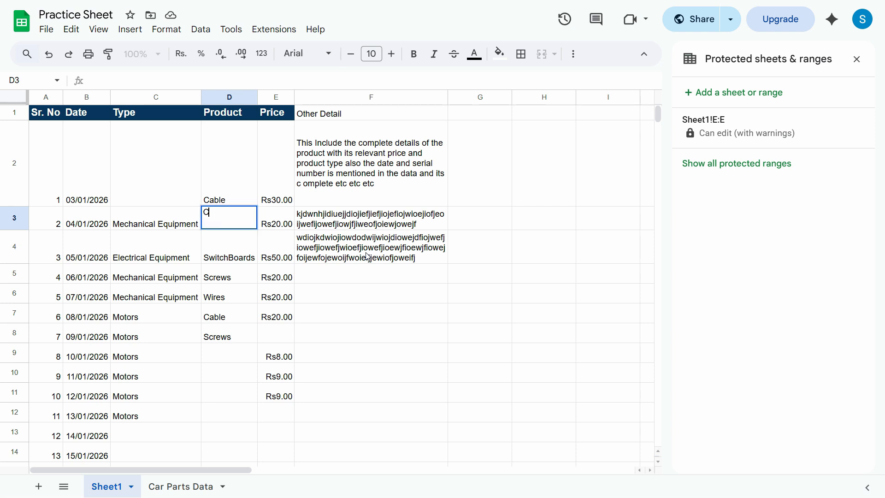
pyautogui.write('able')
pyautogui.press('Return')
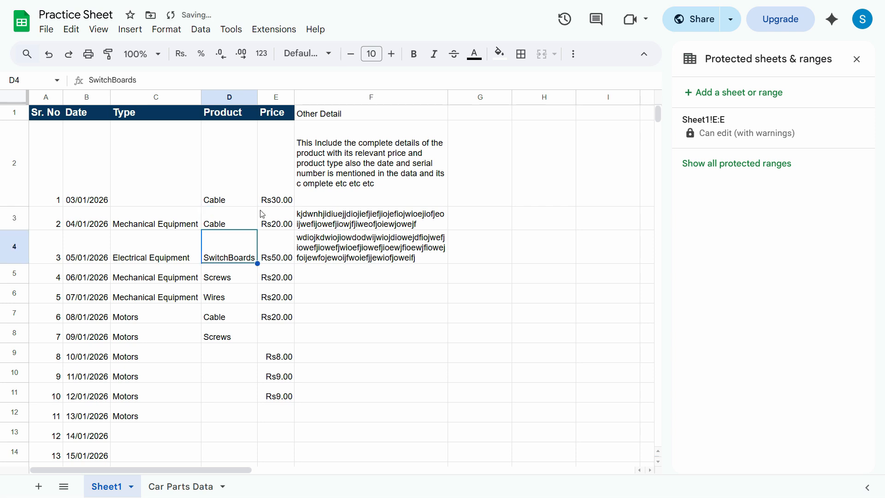
# Try to edit a protected price in column E next to the changed product, and cancel the edit
pyautogui.press('Up')
pyautogui.press('Right')
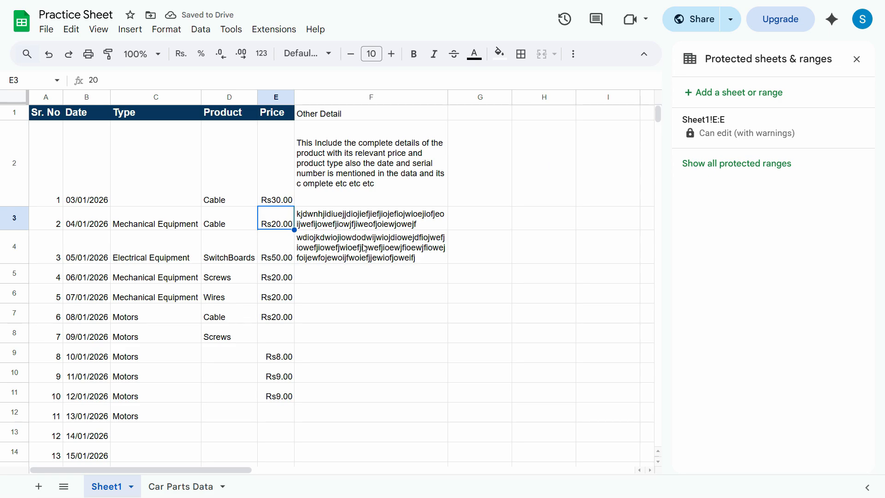
pyautogui.press('Down')
pyautogui.write('=sum(E2:E3)')
pyautogui.press('Return')
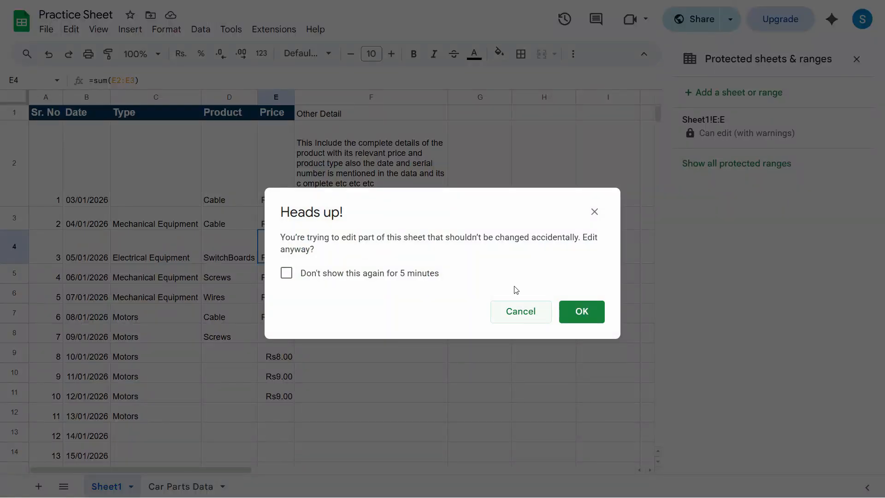
pyautogui.click(518, 310)
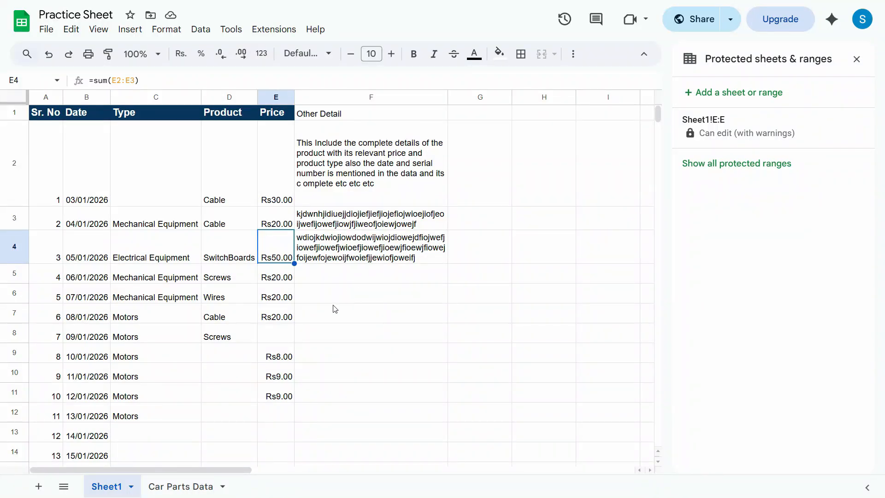
# Change the protected price in cell E2 to 10, accepting the edit and suppressing the warning for 5 minutes
pyautogui.click(273, 199)
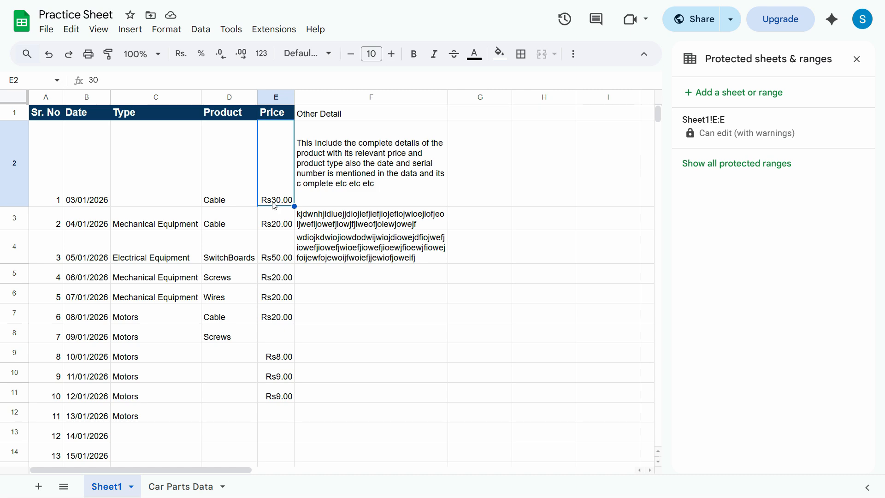
pyautogui.write('10')
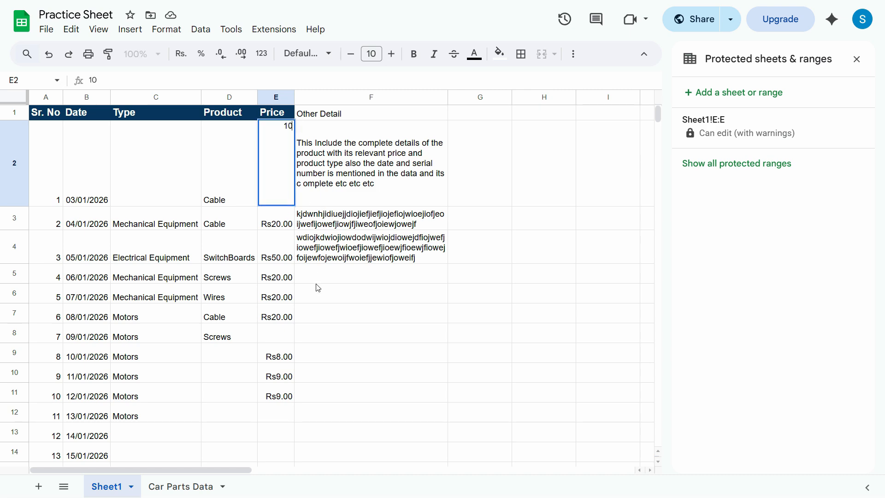
pyautogui.press('Return')
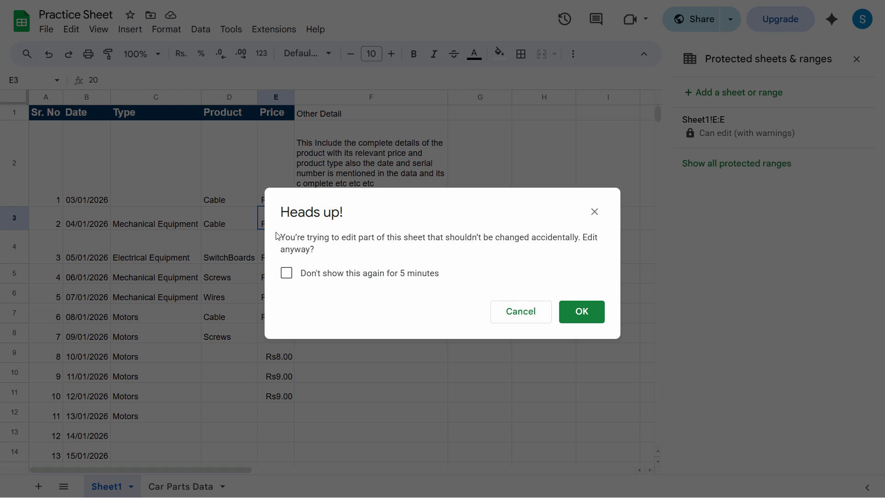
pyautogui.click(286, 273)
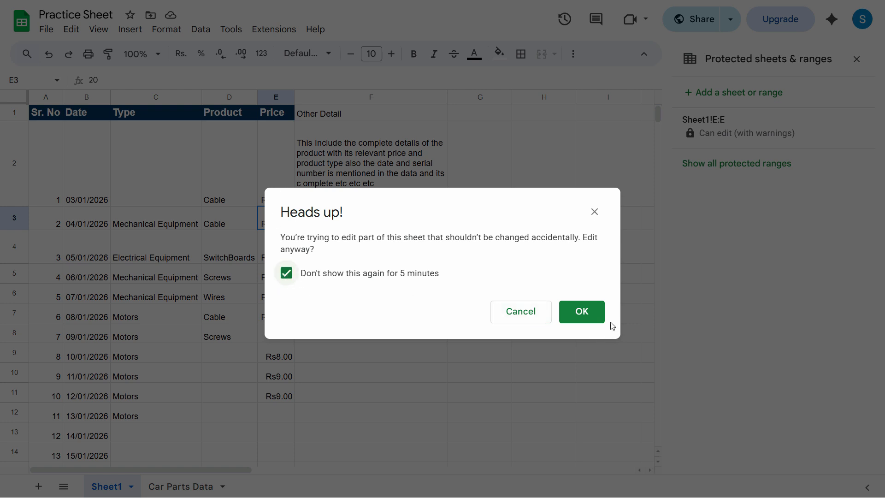
pyautogui.click(592, 316)
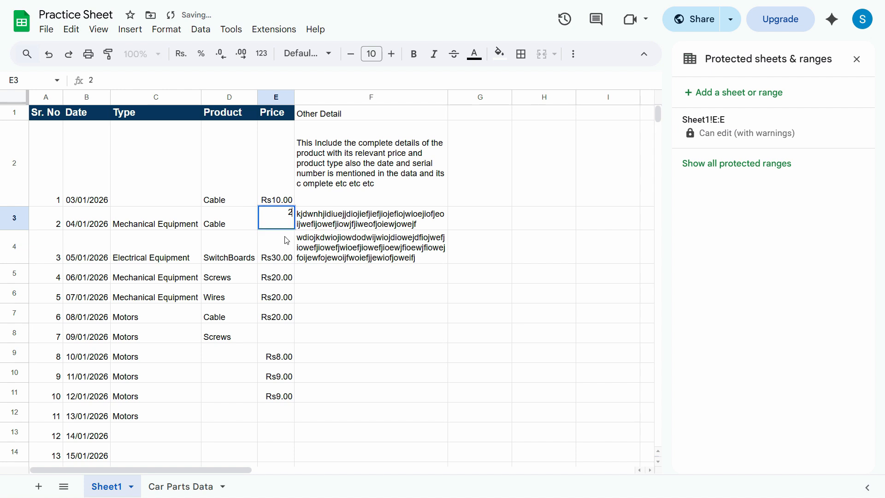
# Enter the prices 20, 30 and 40 in the protected cells E3, E4 and E5
pyautogui.click(286, 239)
pyautogui.write('30')
pyautogui.press('Return')
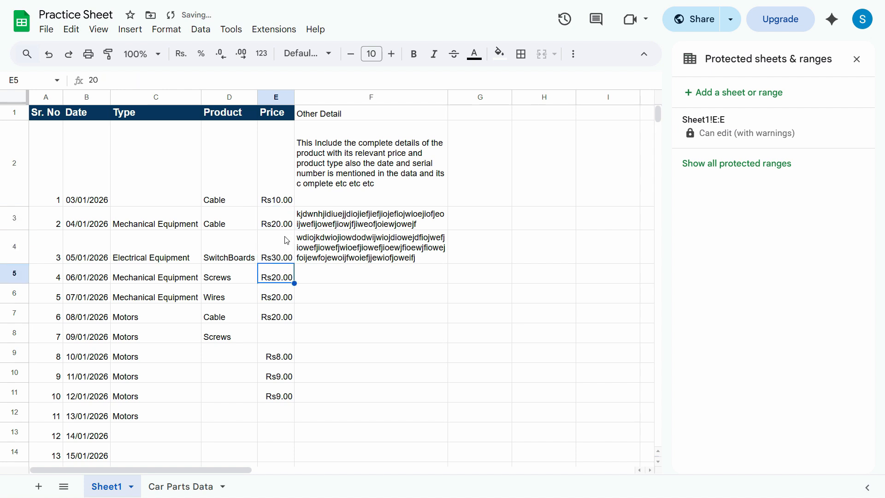
pyautogui.write('40')
pyautogui.press('Return')
# Examine the edited and remaining prices in cells E2 through E10 of the protected Price column
pyautogui.click(262, 194)
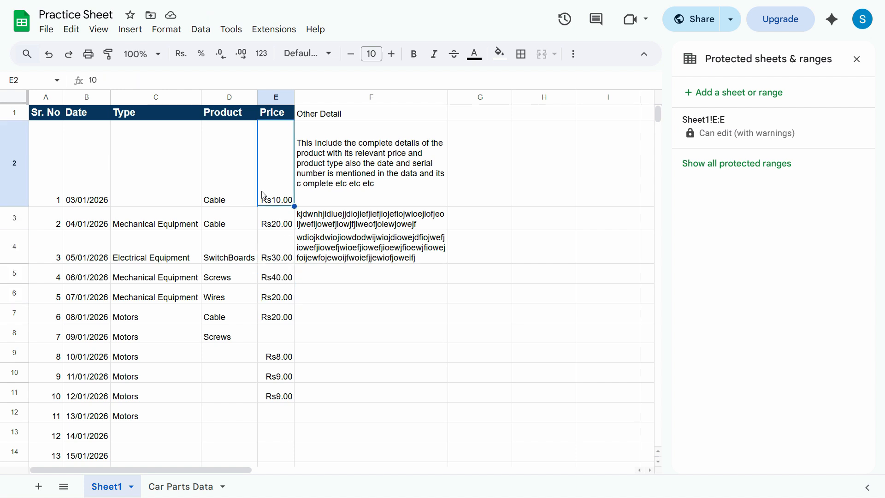
pyautogui.click(277, 227)
pyautogui.click(284, 178)
pyautogui.click(277, 279)
pyautogui.click(279, 291)
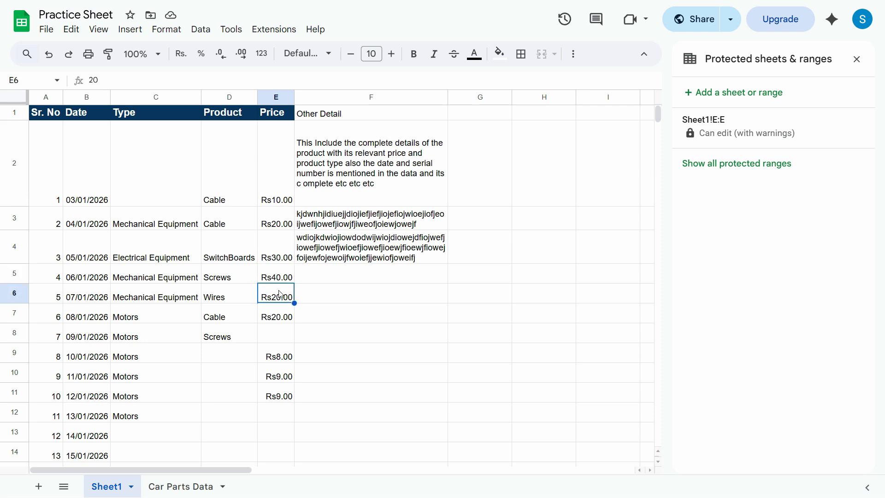
pyautogui.click(277, 254)
pyautogui.moveTo(278, 189); pyautogui.dragTo(284, 373)
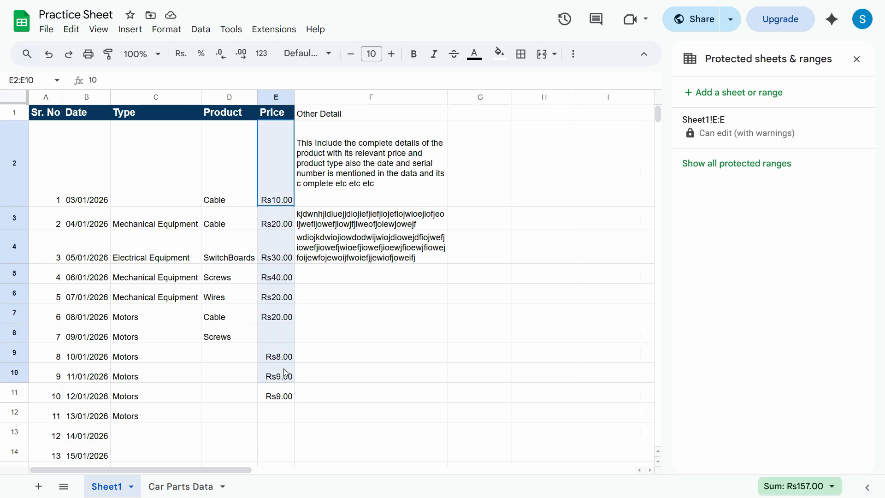
pyautogui.click(282, 202)
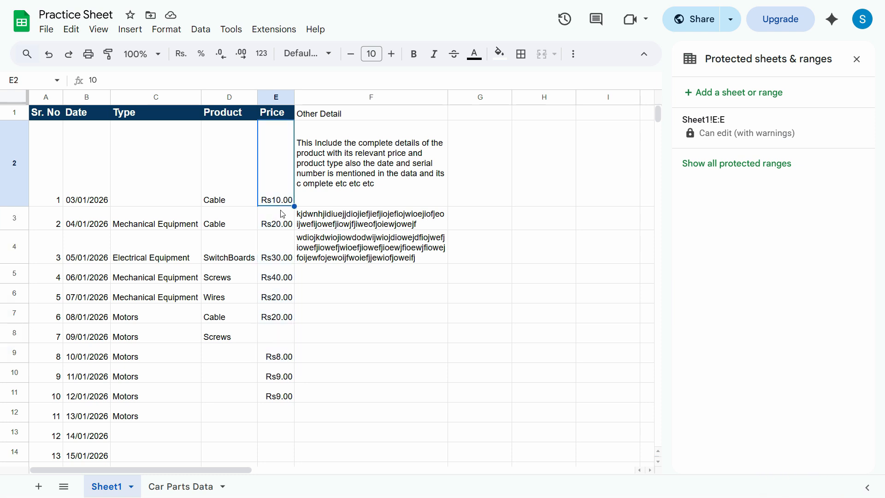
pyautogui.click(281, 221)
pyautogui.click(283, 195)
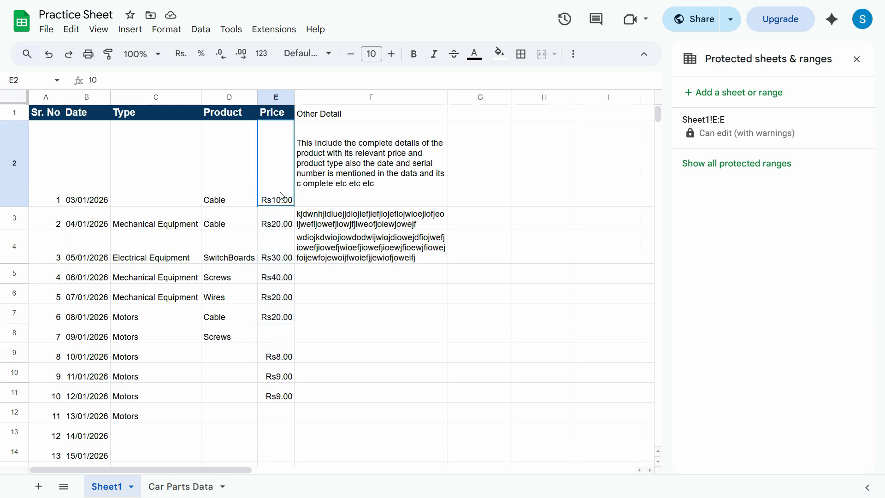
pyautogui.click(280, 223)
pyautogui.click(279, 245)
pyautogui.click(275, 276)
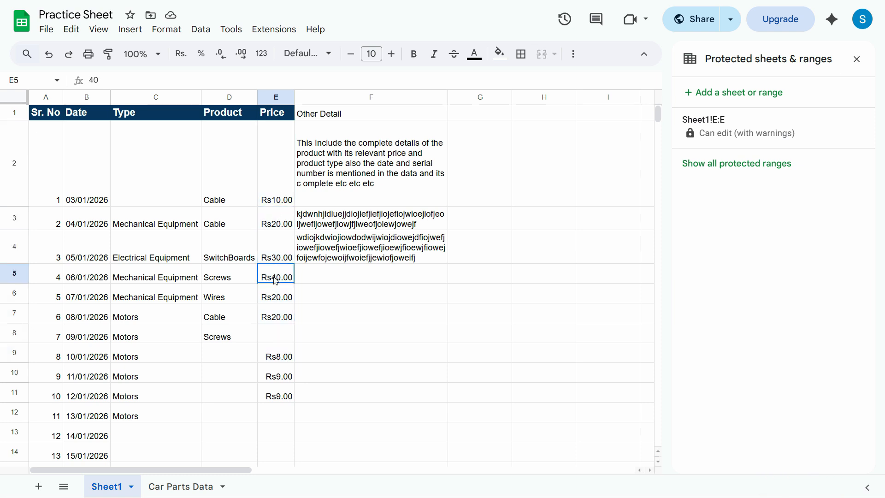
pyautogui.click(276, 301)
pyautogui.click(275, 315)
pyautogui.click(279, 356)
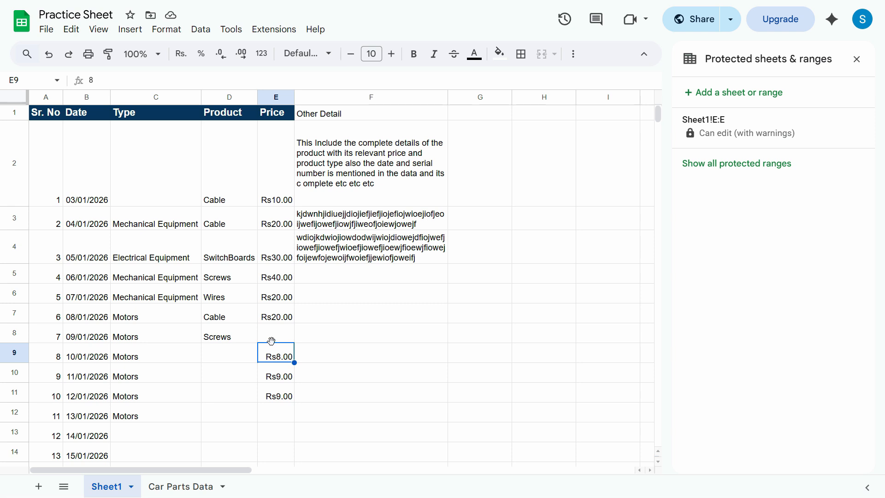
pyautogui.click(281, 306)
pyautogui.click(282, 276)
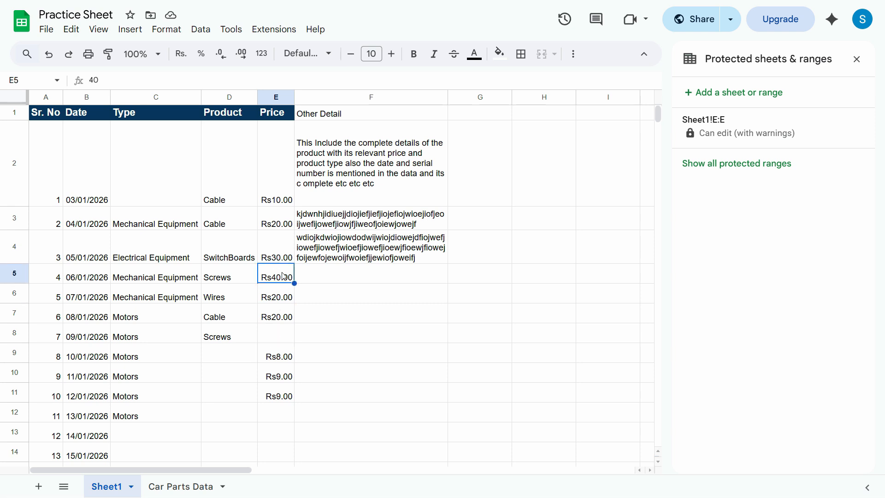